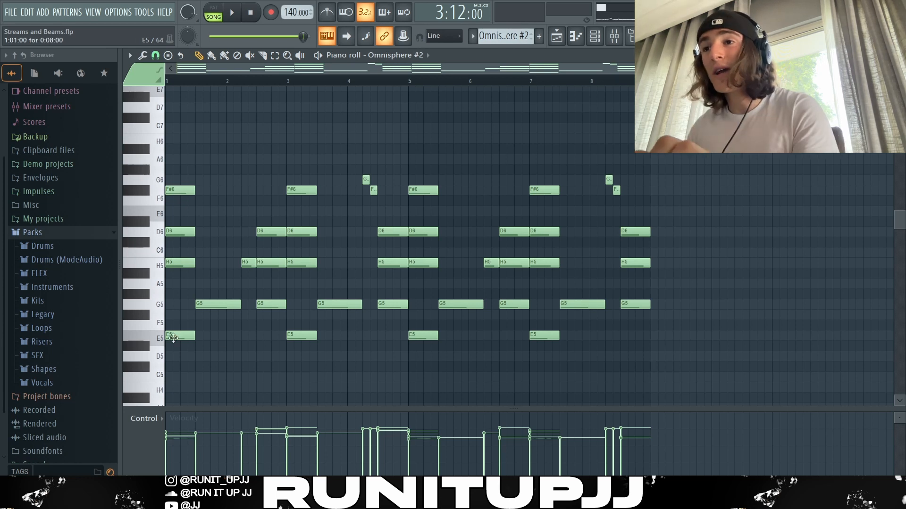
# Highlight the opening E5–F#6 chord and the G5–D6 chord in bar 2 of the Omnisphere #2 melody
pyautogui.moveTo(173, 357); pyautogui.dragTo(174, 180)
pyautogui.moveTo(263, 211); pyautogui.dragTo(259, 313)
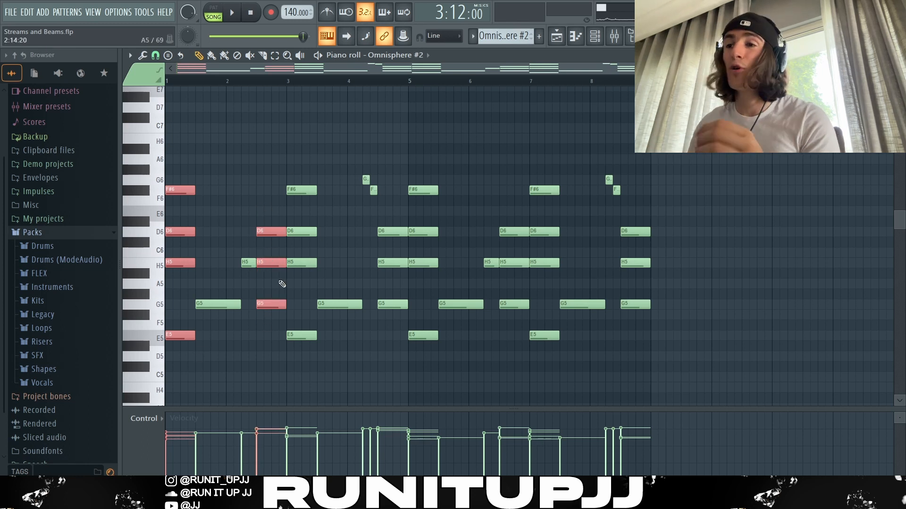
pyautogui.moveTo(192, 362); pyautogui.dragTo(178, 182)
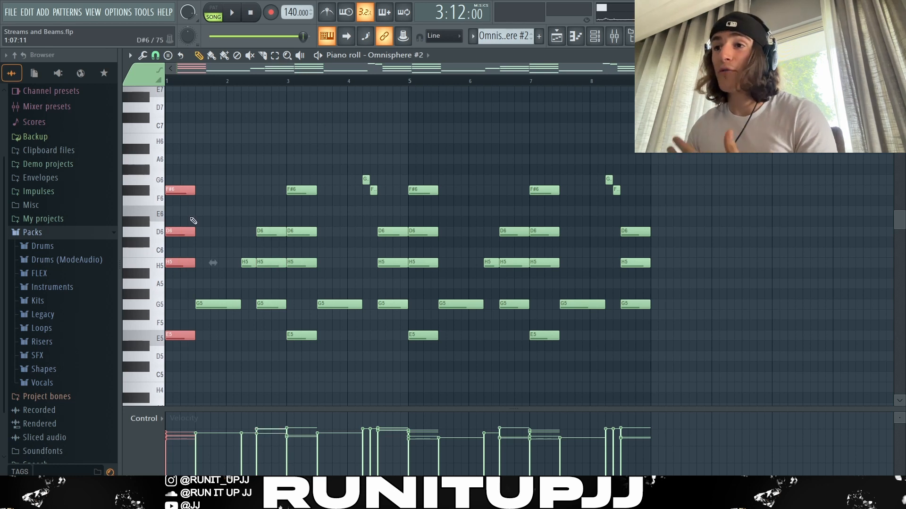
pyautogui.click(173, 304)
pyautogui.click(170, 304)
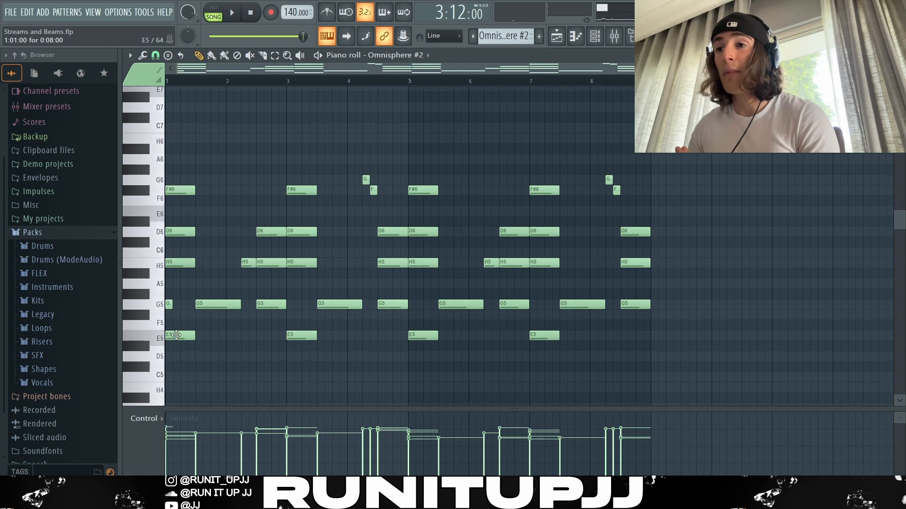
pyautogui.rightClick(168, 304)
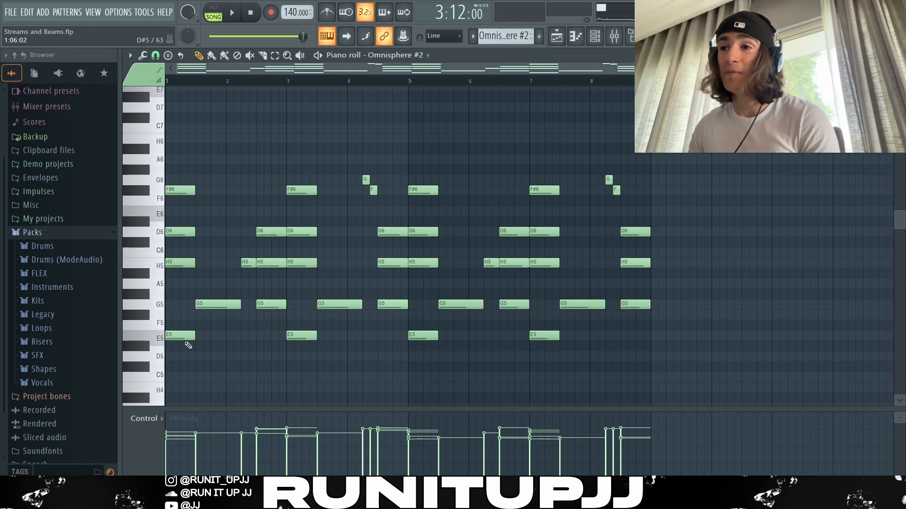
# Highlight the connecting G5–H5 notes and the short G6–F#6 notes in bar 4, and play the Omnisphere #2 melody
pyautogui.moveTo(225, 333); pyautogui.dragTo(255, 229)
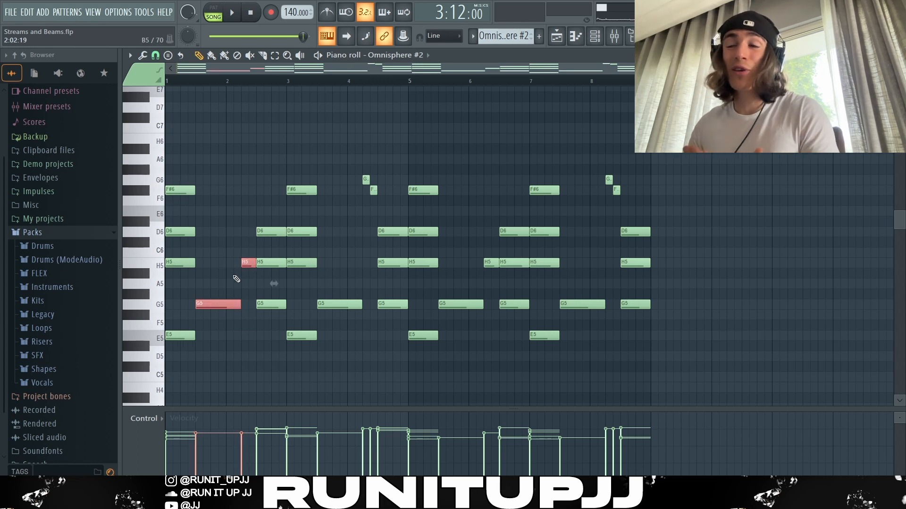
pyautogui.moveTo(347, 165); pyautogui.dragTo(380, 214)
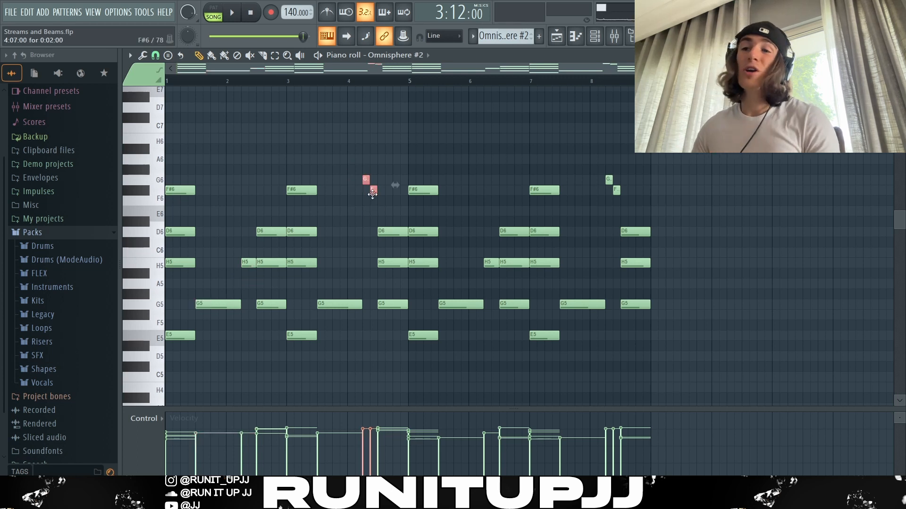
pyautogui.click(363, 244)
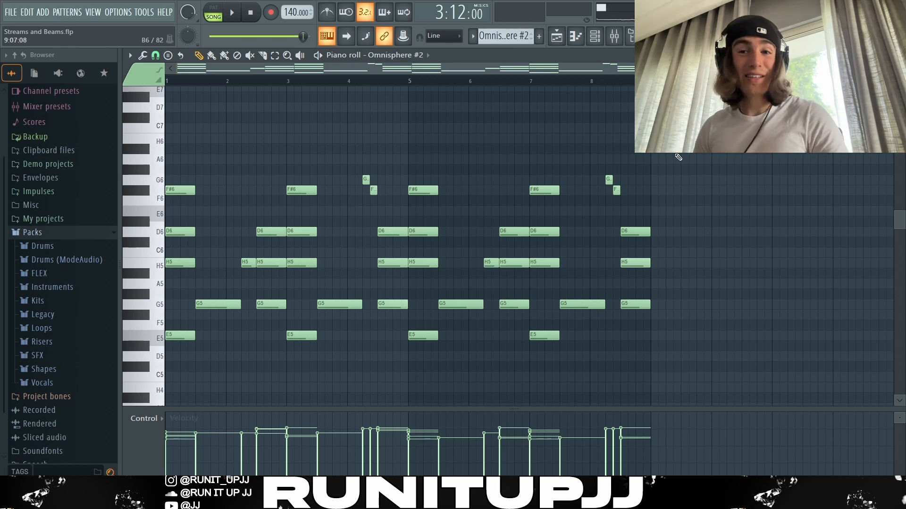
pyautogui.press('space')
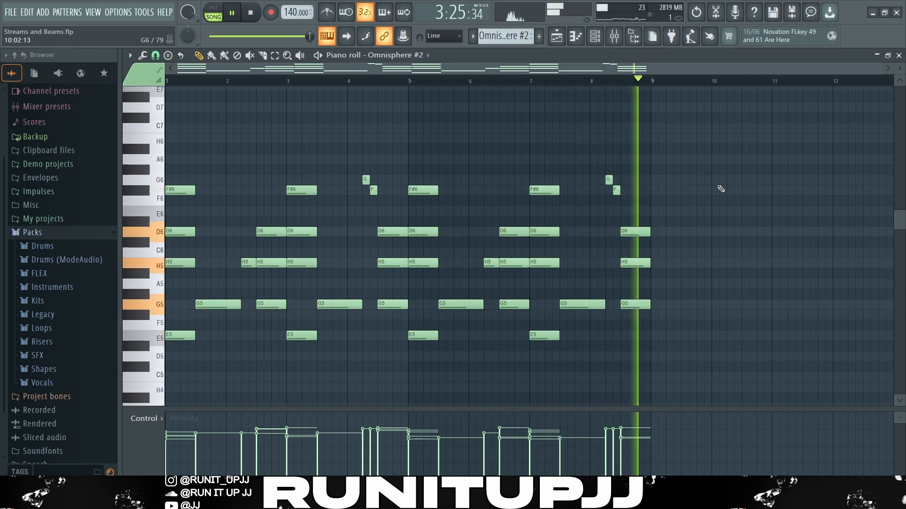
pyautogui.press('space')
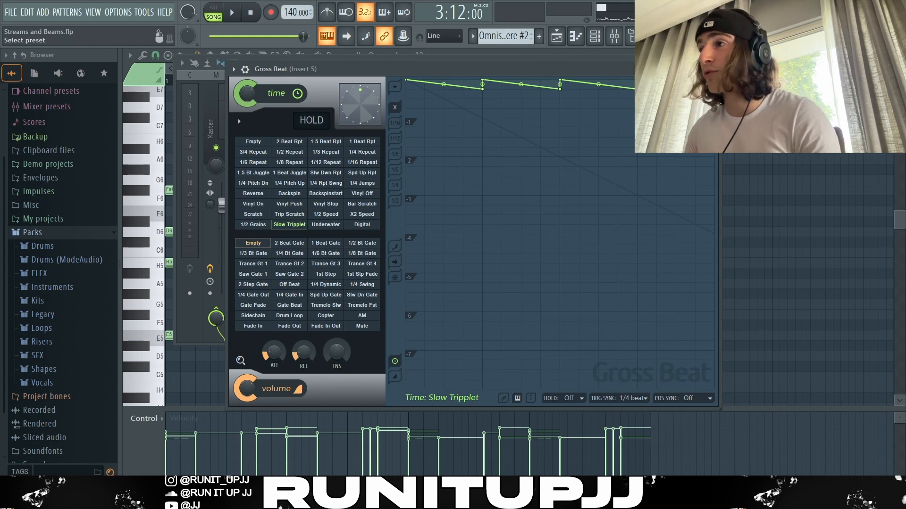
# Review the Gross Beat and soothe2 effects on mixer Insert 5
pyautogui.rightClick(673, 68)
pyautogui.click(488, 113)
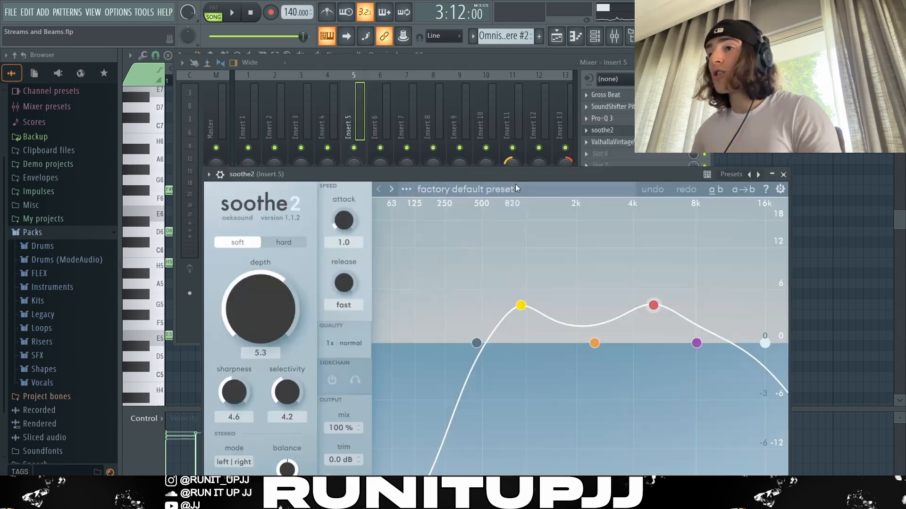
pyautogui.moveTo(515, 196); pyautogui.dragTo(494, 100)
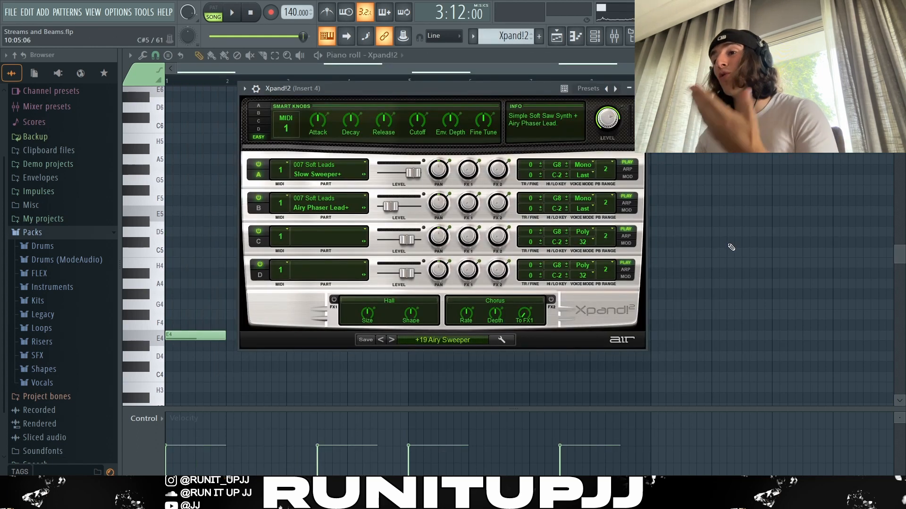
# Check the +19 Airy Sweeper preset in Xpand!2 and highlight the first E4 and H4 notes of its pattern
pyautogui.click(437, 340)
pyautogui.moveTo(434, 370)
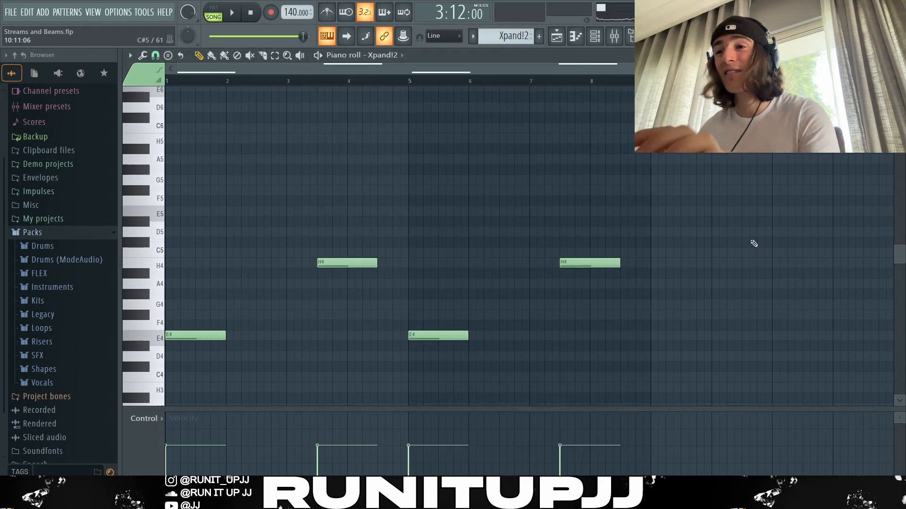
pyautogui.moveTo(249, 320); pyautogui.dragTo(203, 366)
pyautogui.keyDown('ctrl'); pyautogui.click(347, 263); pyautogui.keyUp('ctrl')
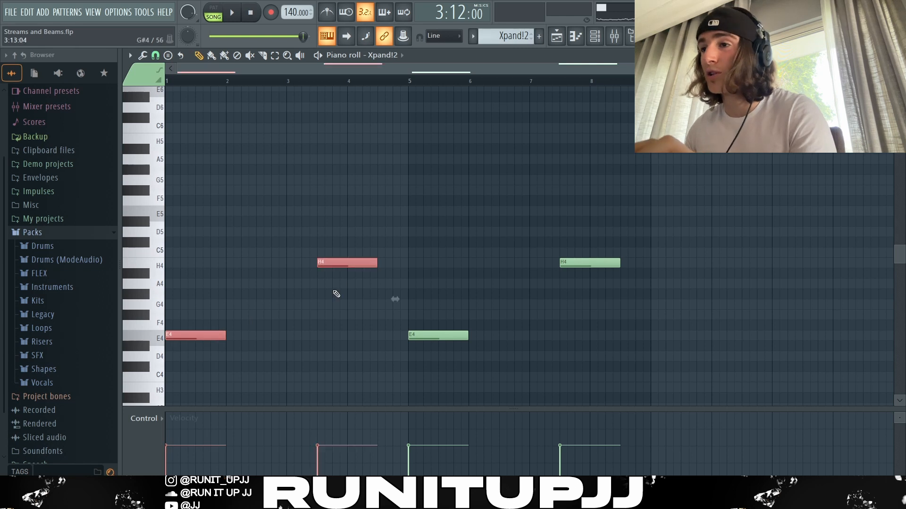
pyautogui.click(351, 308)
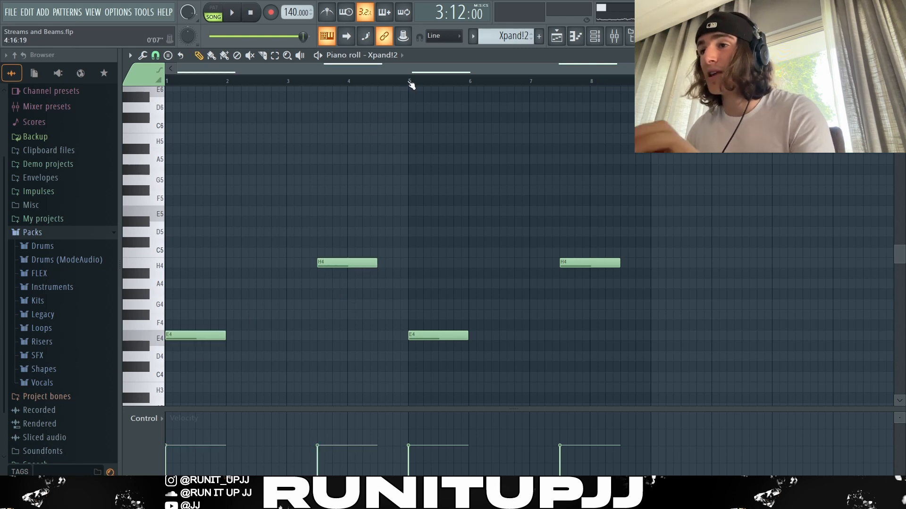
# Highlight the H4 note in bar 3 of the Xpand!2 pattern and play the pattern through
pyautogui.moveTo(411, 84); pyautogui.dragTo(166, 85)
pyautogui.click(358, 202)
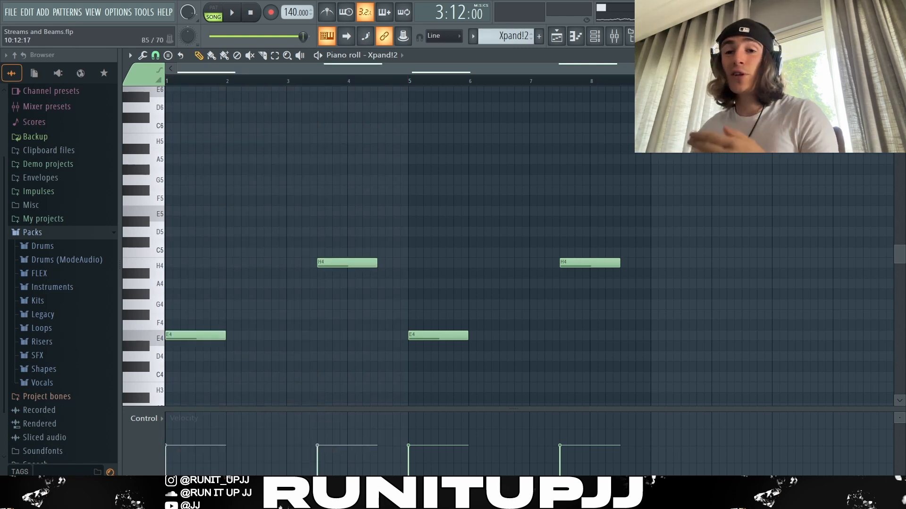
pyautogui.keyDown('ctrl'); pyautogui.moveTo(350, 227); pyautogui.dragTo(333, 301); pyautogui.keyUp('ctrl')
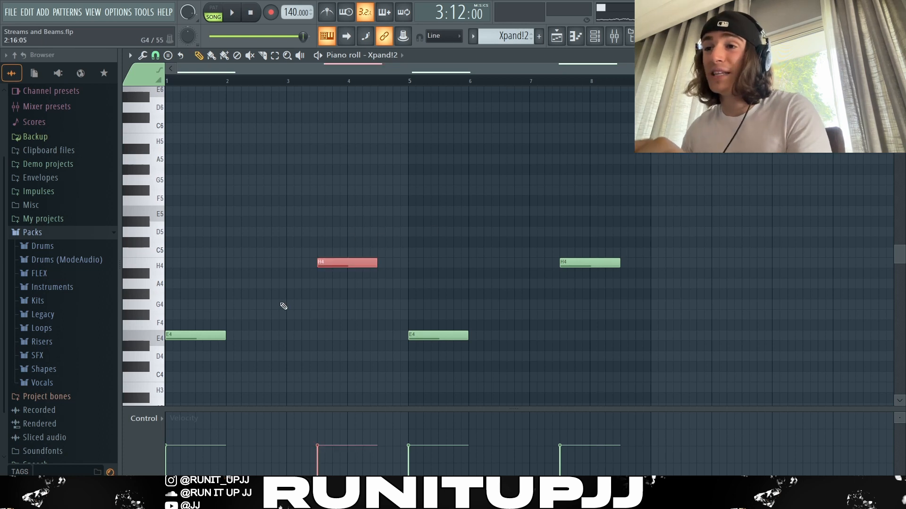
pyautogui.keyDown('ctrl'); pyautogui.keyDown('shift'); pyautogui.click(203, 336); pyautogui.keyUp('shift'); pyautogui.keyUp('ctrl')
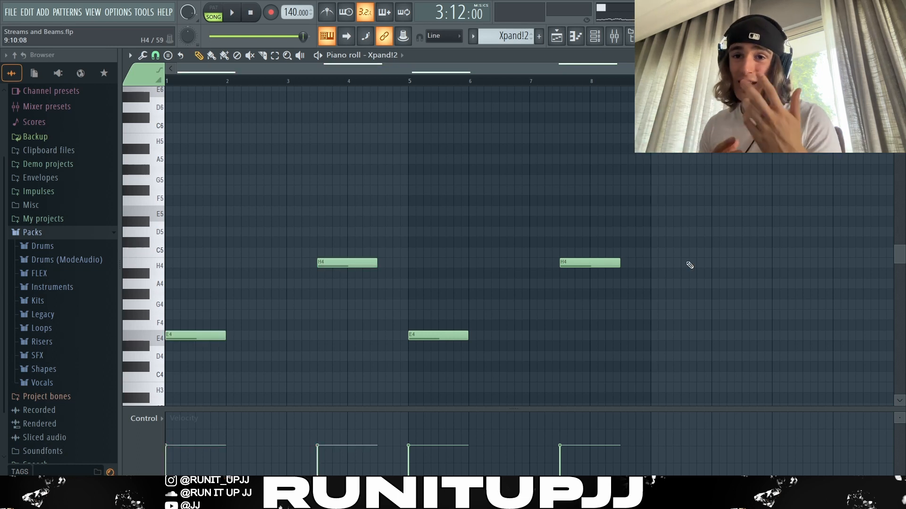
pyautogui.press('space')
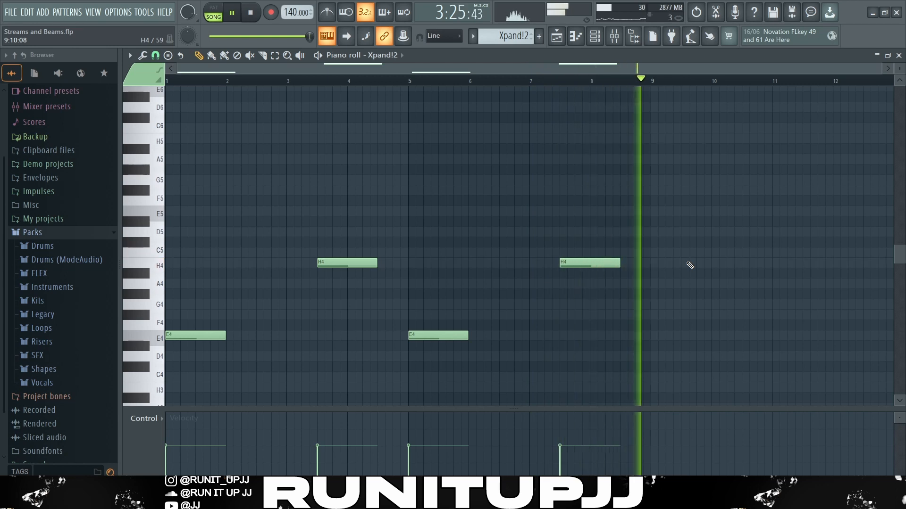
pyautogui.press('space')
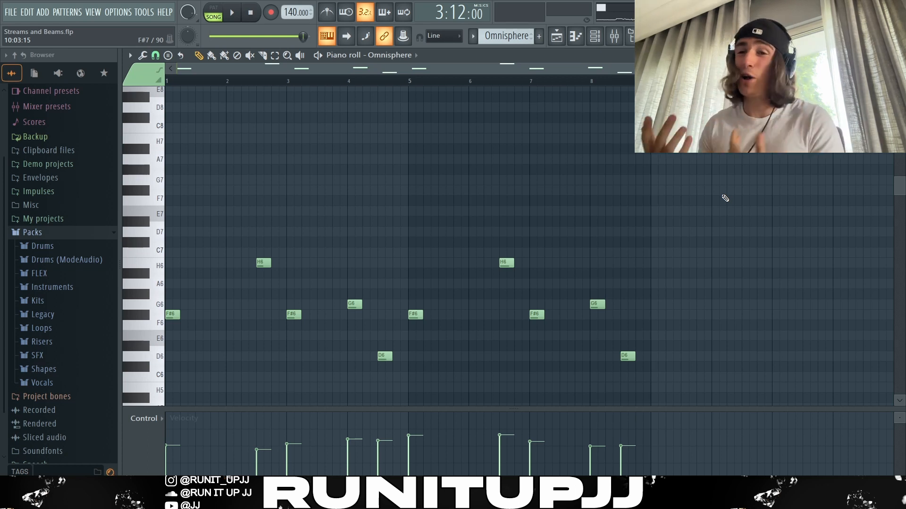
# Highlight the first F#6 and H6 notes of the Omnisphere counter-melody, and clear the selection
pyautogui.scroll(-3, 725, 198)
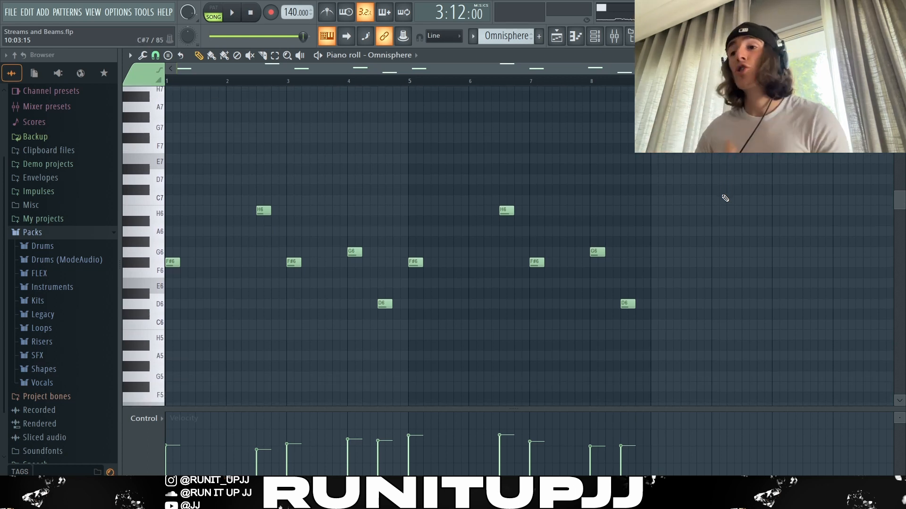
pyautogui.moveTo(285, 200); pyautogui.dragTo(173, 263)
pyautogui.keyDown('ctrl'); pyautogui.click(195, 264); pyautogui.keyUp('ctrl')
pyautogui.moveTo(250, 212); pyautogui.dragTo(271, 210)
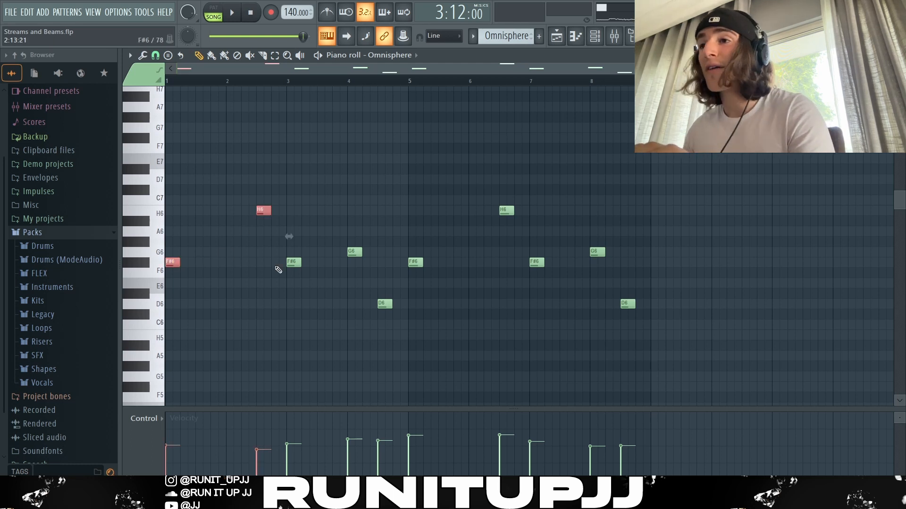
pyautogui.keyDown('ctrl'); pyautogui.click(405, 300); pyautogui.keyUp('ctrl')
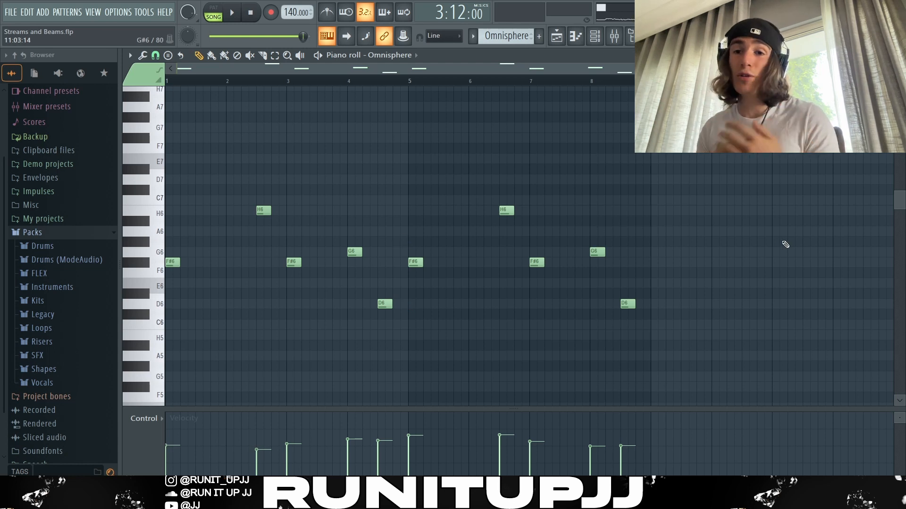
# Open the piano roll randomizer, close it without applying it, and play the Omnisphere counter-melody
pyautogui.hotkey('alt', 'r')
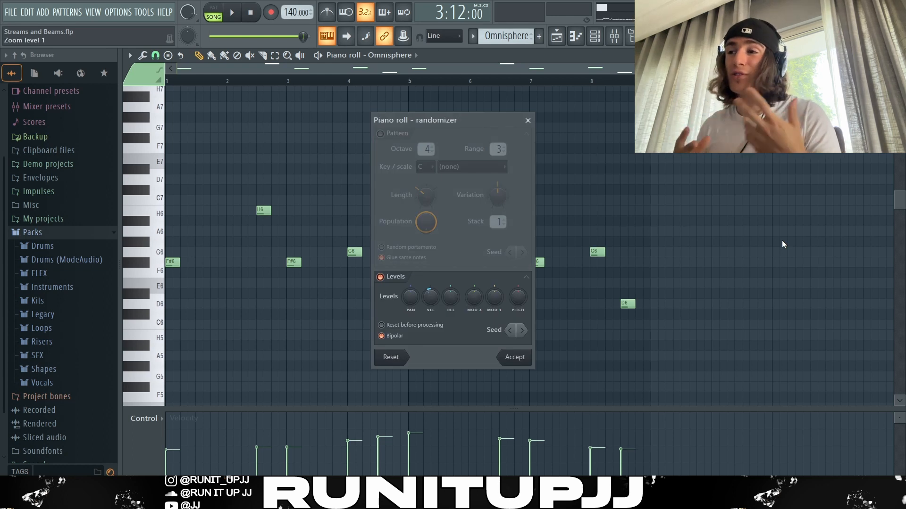
pyautogui.press('Escape')
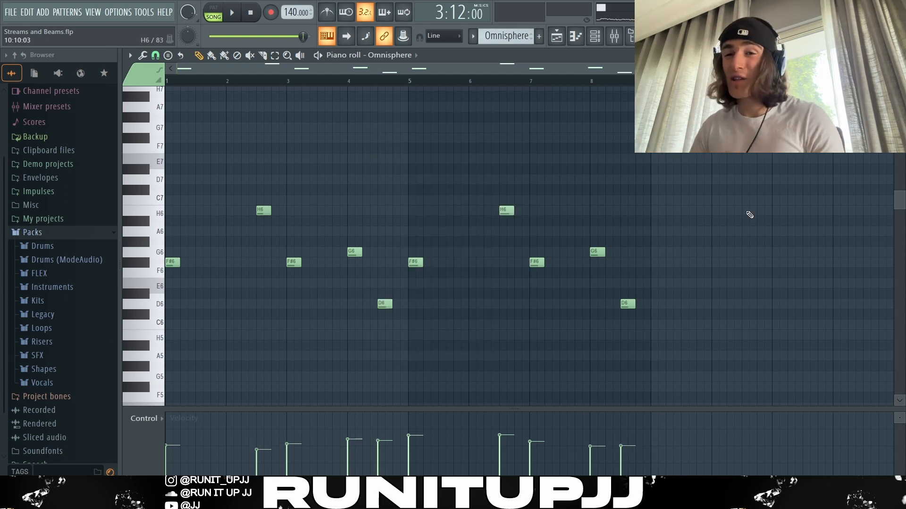
pyautogui.press('space')
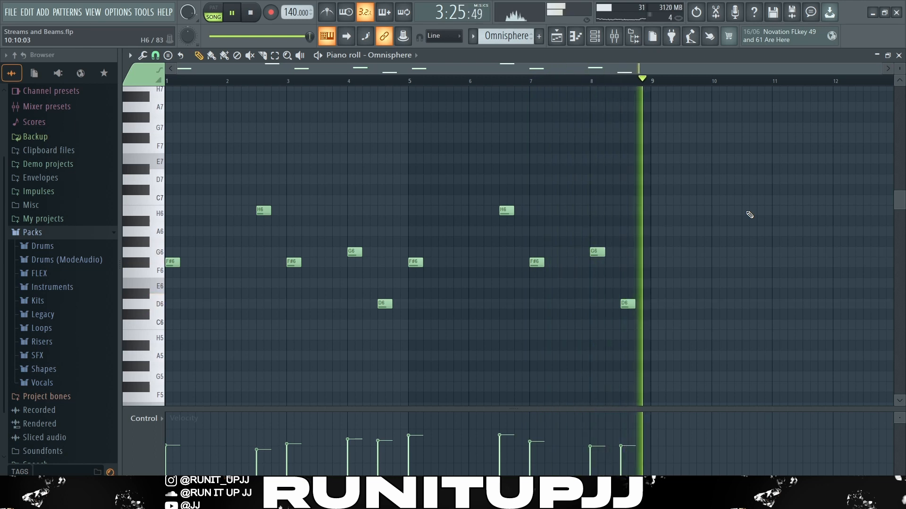
pyautogui.press('space')
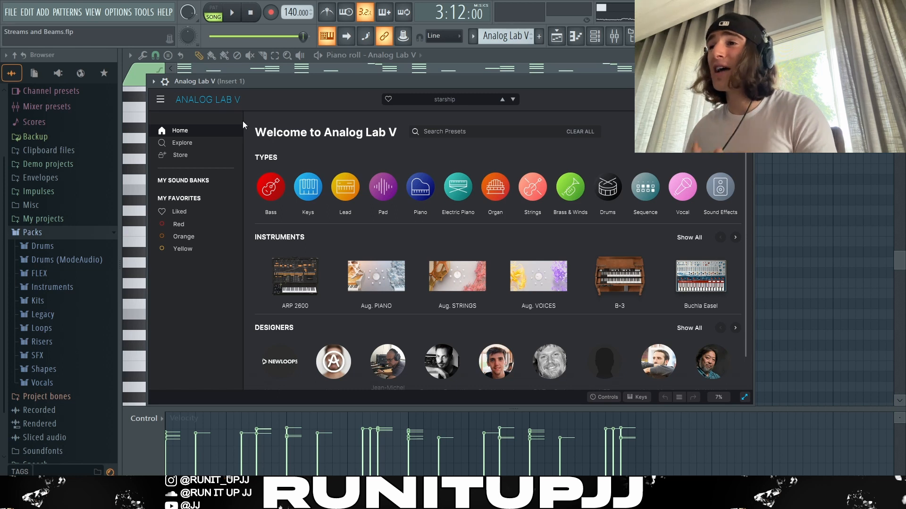
# Close the Analog Lab V instrument window and play its staccato chord pattern
pyautogui.click(747, 81)
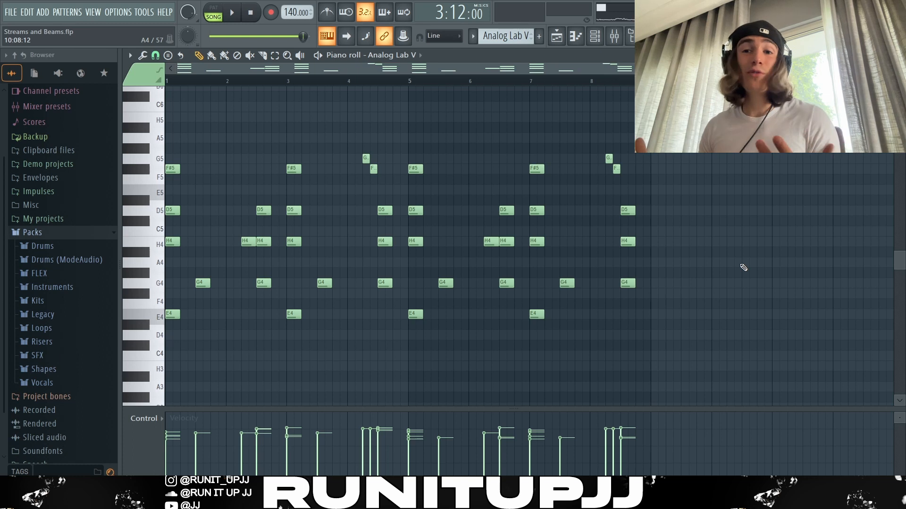
pyautogui.press('space')
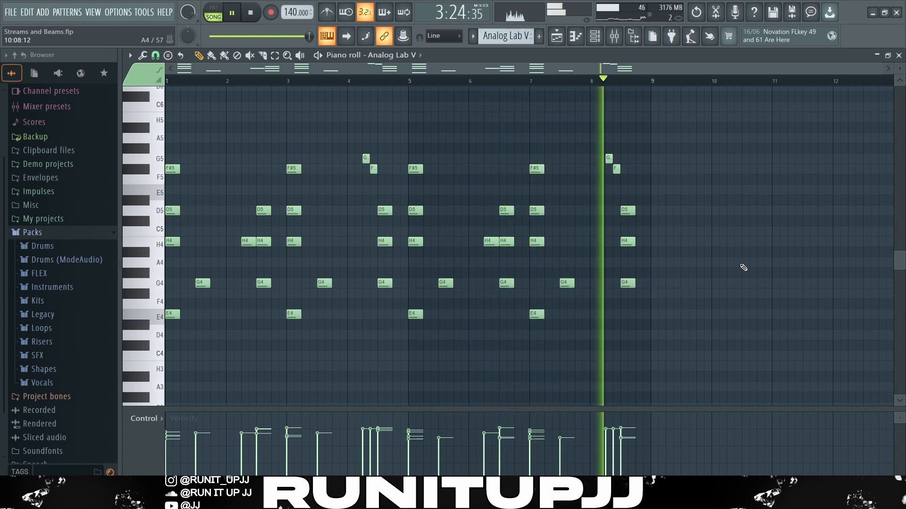
pyautogui.press('space')
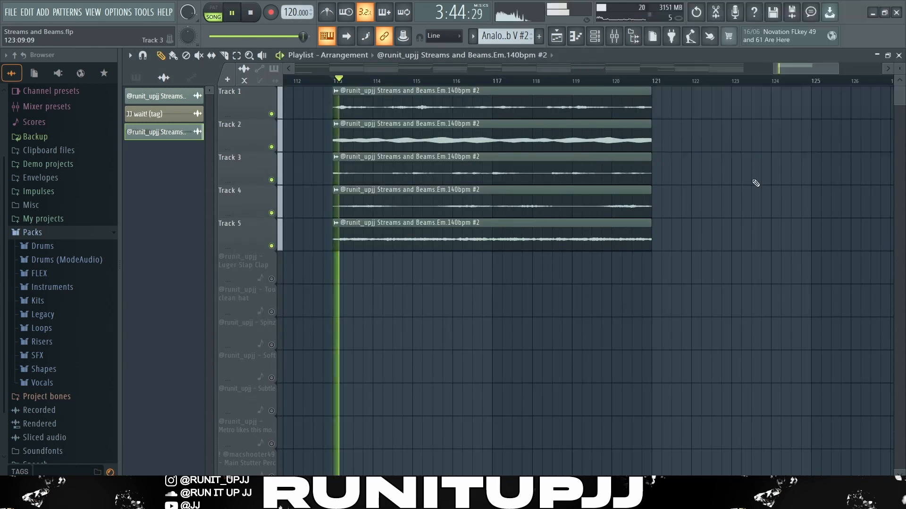
# Play the five layered Streams and Beams audio clips in the playlist, and stop playback
pyautogui.press('space')
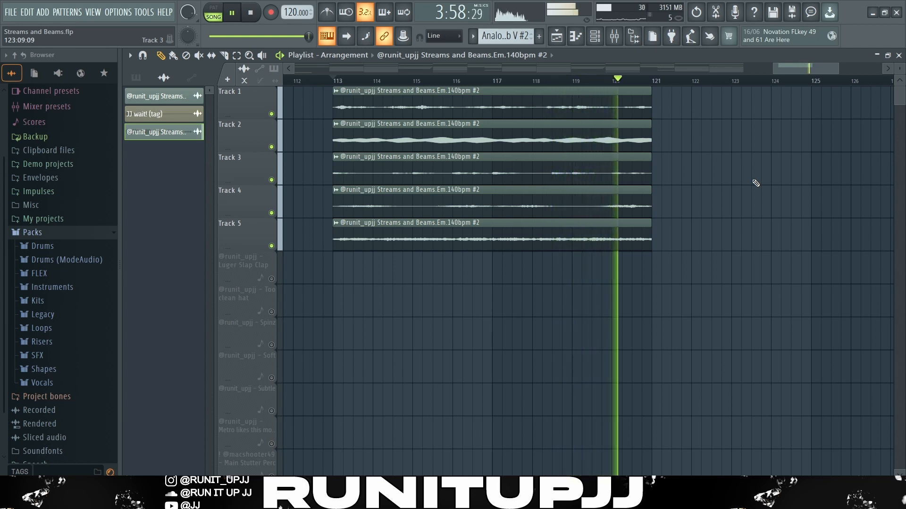
pyautogui.press('space')
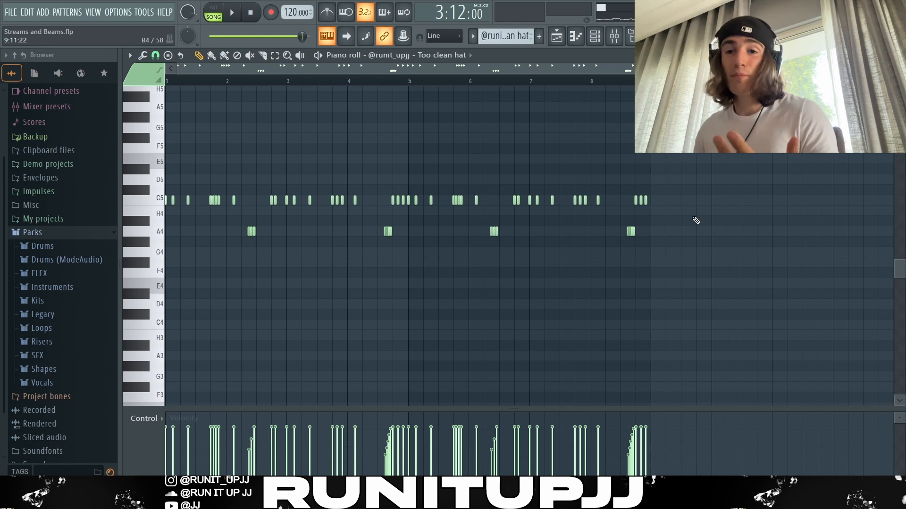
# Highlight the four C5 notes ending bar 1 and the A4 roll in bar 2 of the Too clean hat pattern
pyautogui.scroll(3, 164, 233)
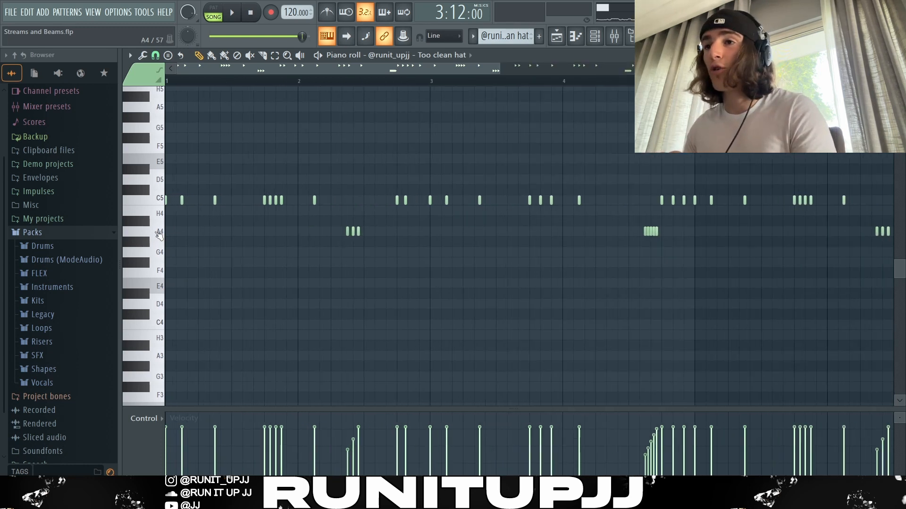
pyautogui.scroll(3, 160, 234)
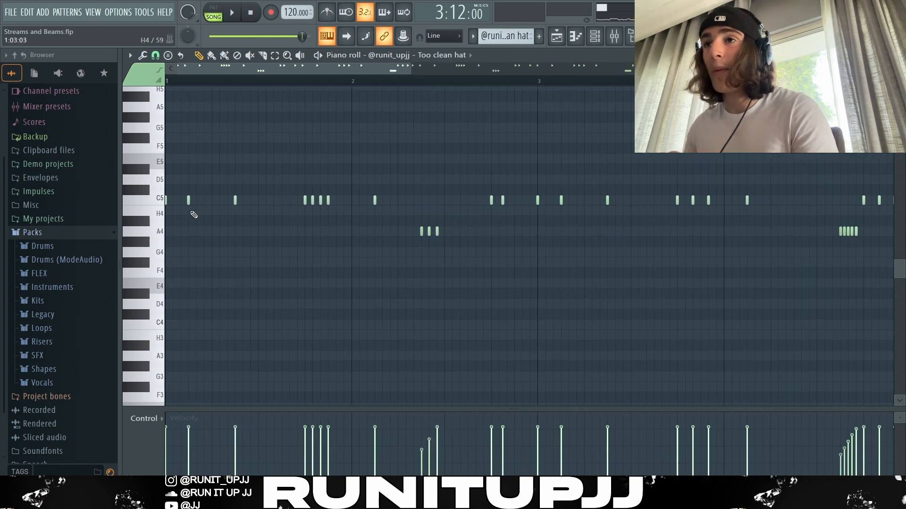
pyautogui.click(166, 69)
pyautogui.click(166, 139)
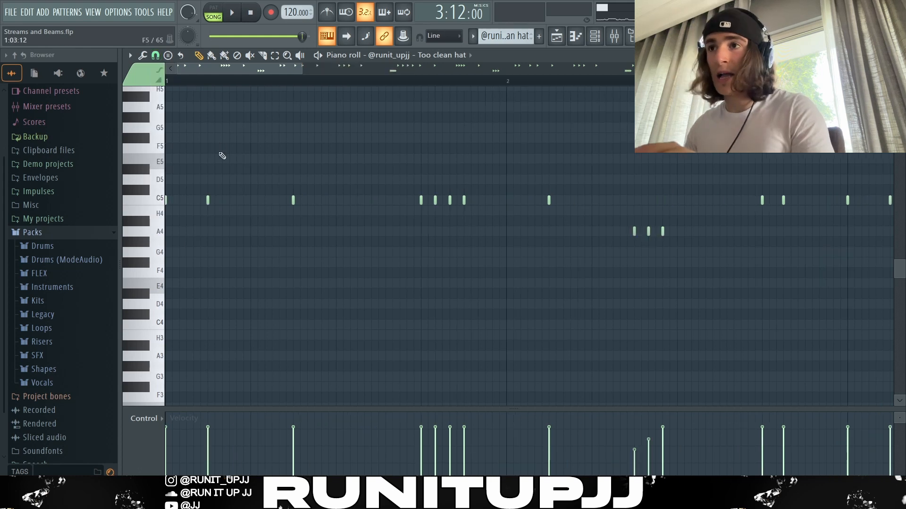
pyautogui.scroll(-2, 239, 215)
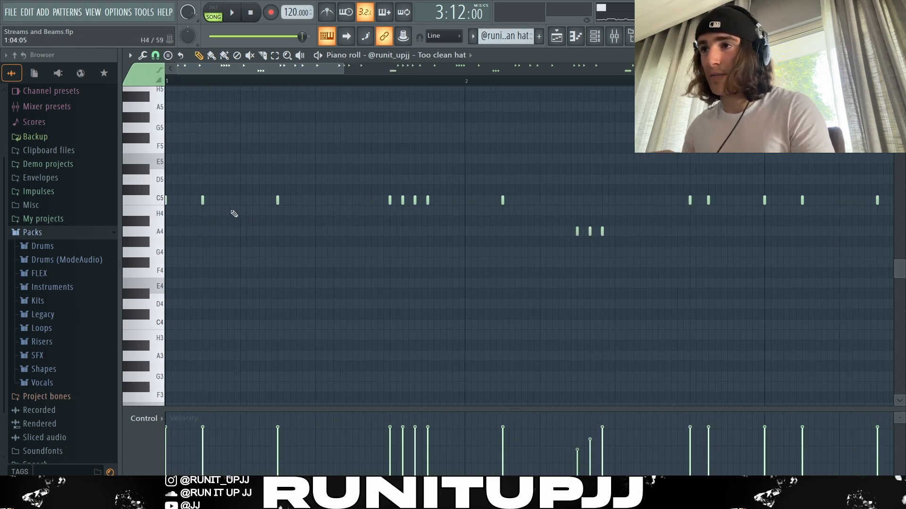
pyautogui.moveTo(374, 213); pyautogui.dragTo(317, 198)
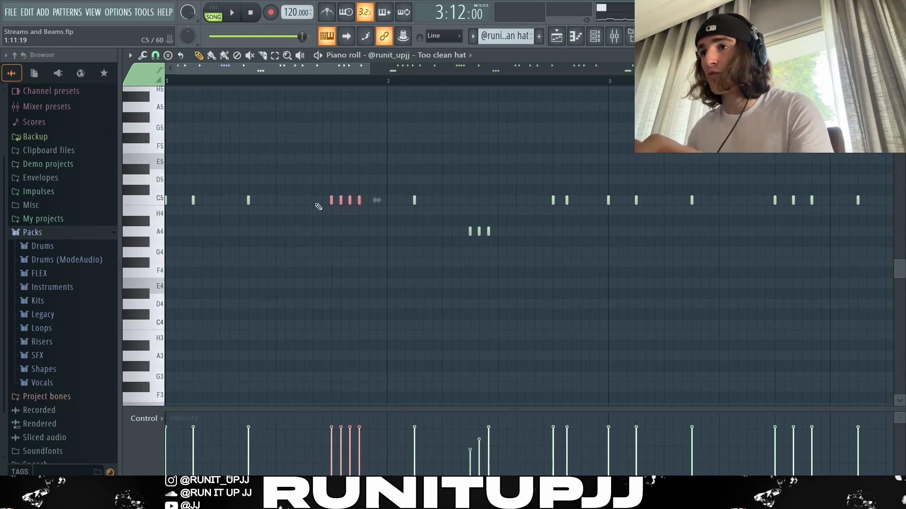
pyautogui.moveTo(434, 217); pyautogui.dragTo(514, 253)
pyautogui.keyDown('ctrl'); pyautogui.click(513, 252); pyautogui.keyUp('ctrl')
# Highlight the pair of C5 hat notes just before bar 3, and clear the selection
pyautogui.scroll(5, 607, 247)
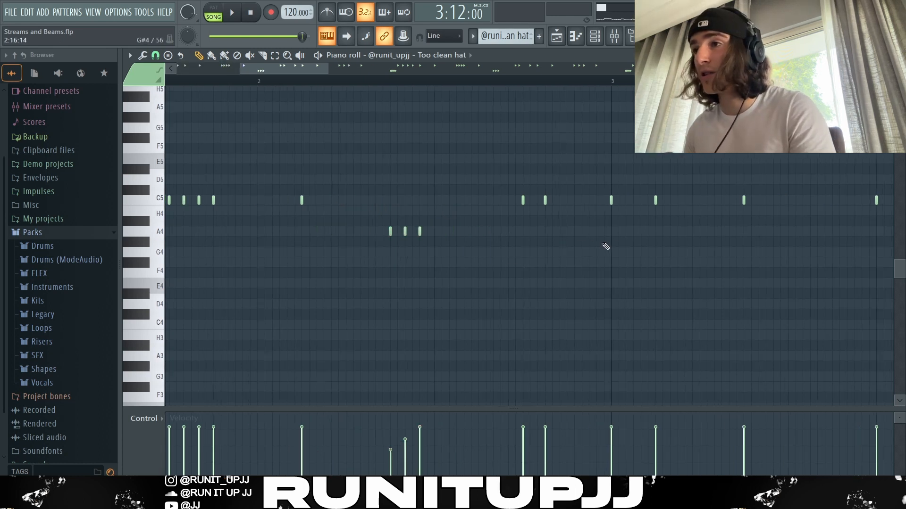
pyautogui.moveTo(558, 210); pyautogui.dragTo(489, 205)
pyautogui.scroll(-7, 497, 253)
pyautogui.keyDown('ctrl'); pyautogui.click(498, 253); pyautogui.keyUp('ctrl')
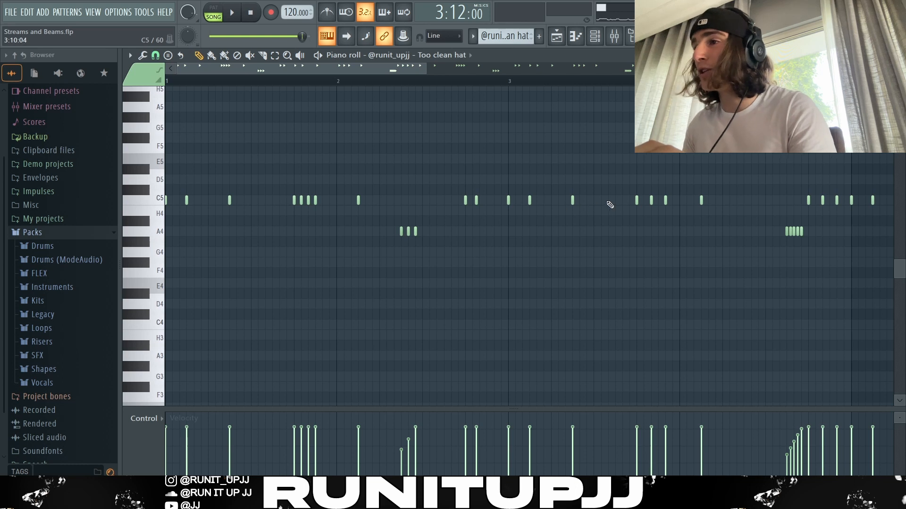
# Highlight the C5 hat bursts ending bars 3 and 1 and the A4 roll in bar 4, and play the pattern
pyautogui.moveTo(671, 195); pyautogui.dragTo(609, 212)
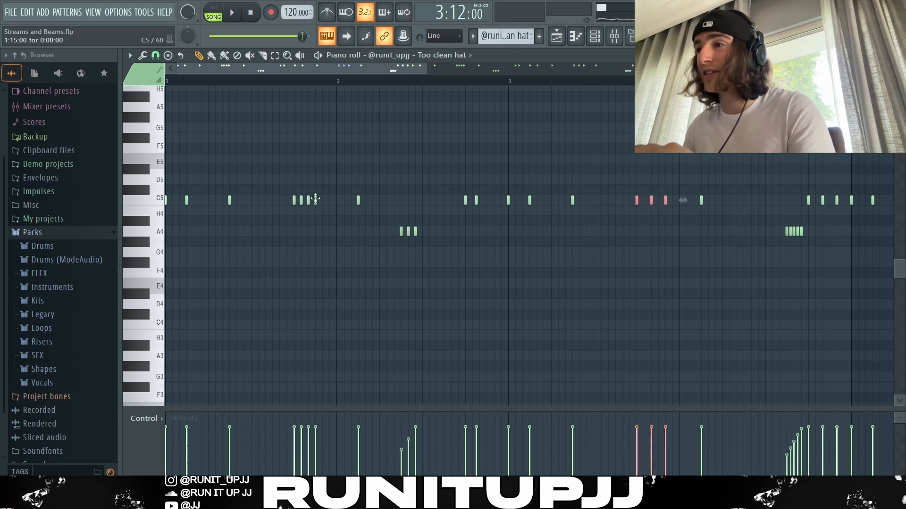
pyautogui.moveTo(327, 193); pyautogui.dragTo(284, 211)
pyautogui.moveTo(777, 224); pyautogui.dragTo(810, 242)
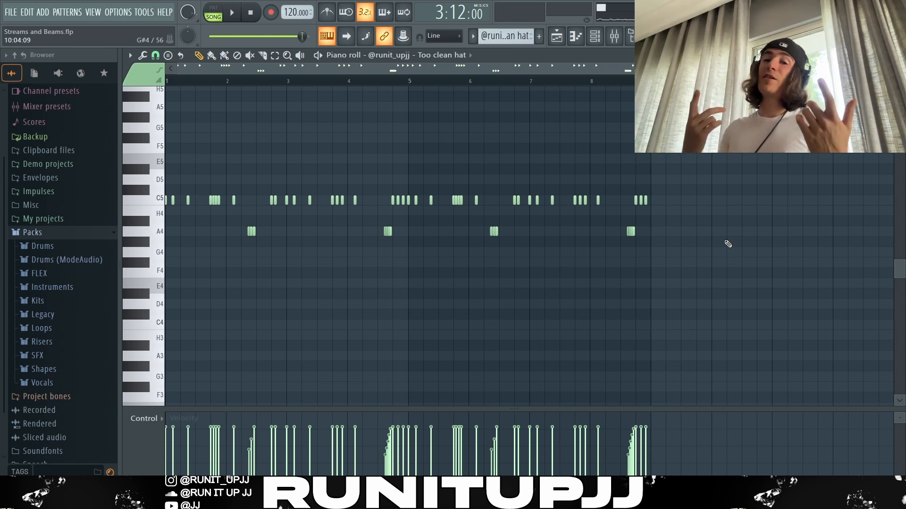
pyautogui.press('space')
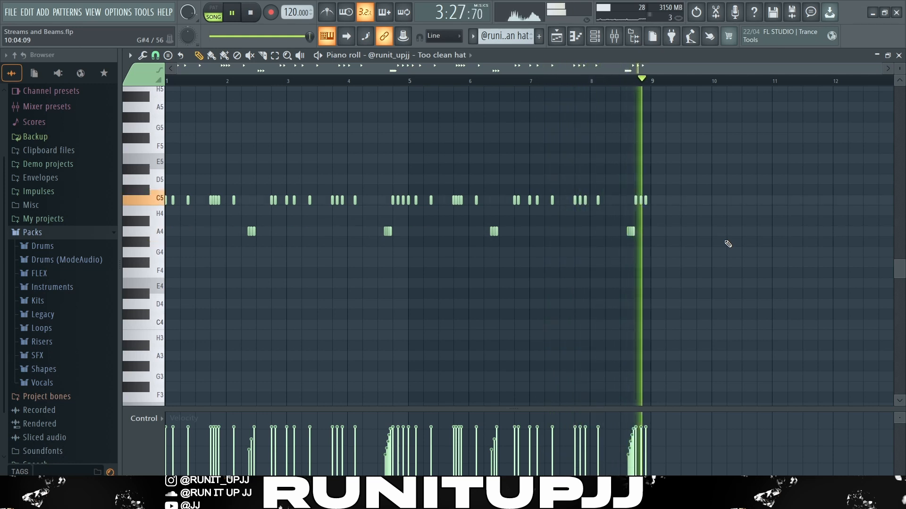
pyautogui.press('space')
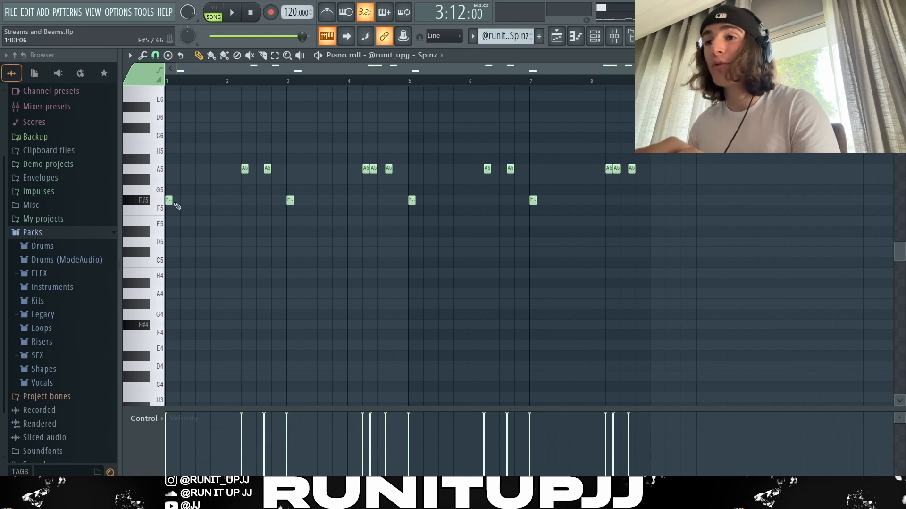
# Highlight the F#5 note at bar 3 and the first A5 notes in bar 4 of the Spinz pattern, and clear the selection
pyautogui.moveTo(238, 176); pyautogui.dragTo(301, 215)
pyautogui.keyDown('ctrl'); pyautogui.click(274, 202); pyautogui.keyUp('ctrl')
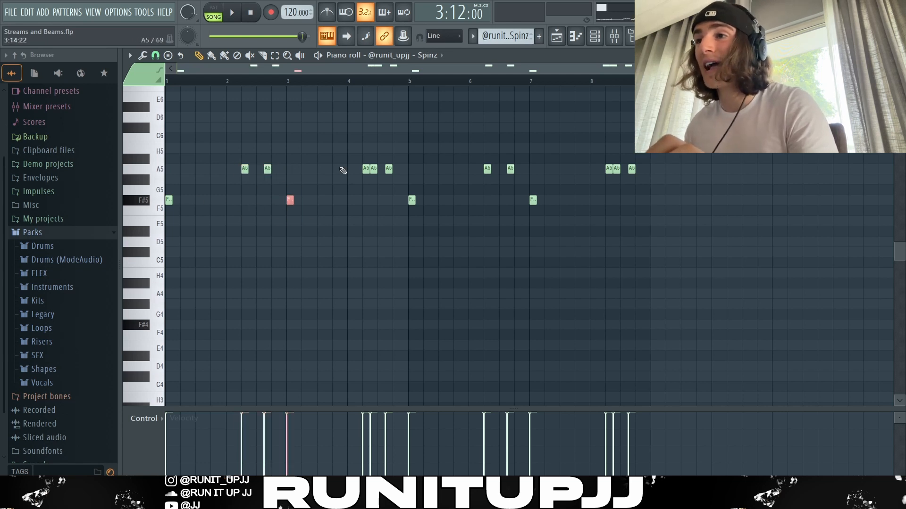
pyautogui.moveTo(341, 169); pyautogui.dragTo(373, 186)
pyautogui.keyDown('ctrl'); pyautogui.click(395, 181); pyautogui.keyUp('ctrl')
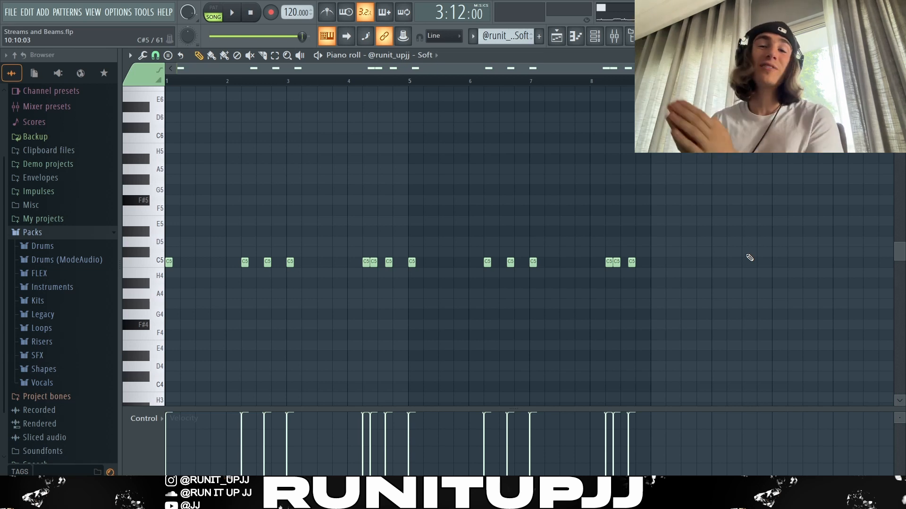
# Select all notes of the Soft pattern, and play the Spinz pattern
pyautogui.hotkey('ctrl', 'a')
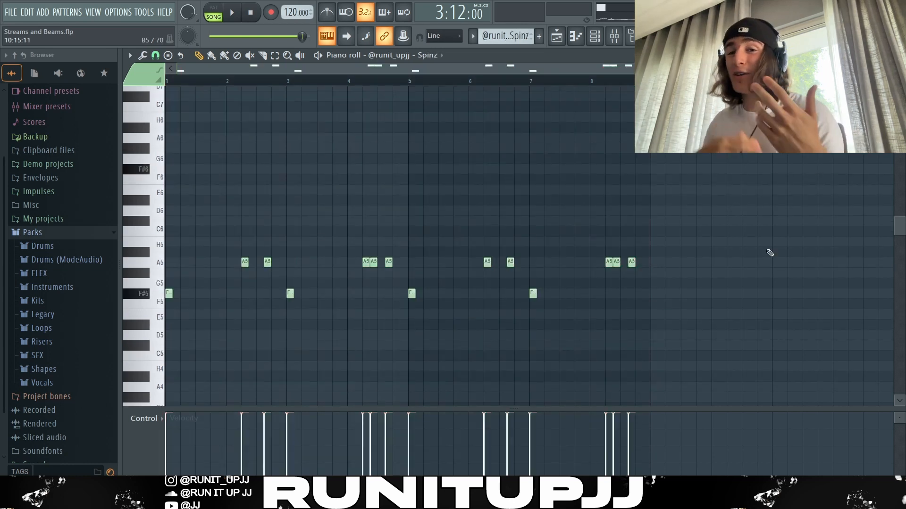
pyautogui.press('space')
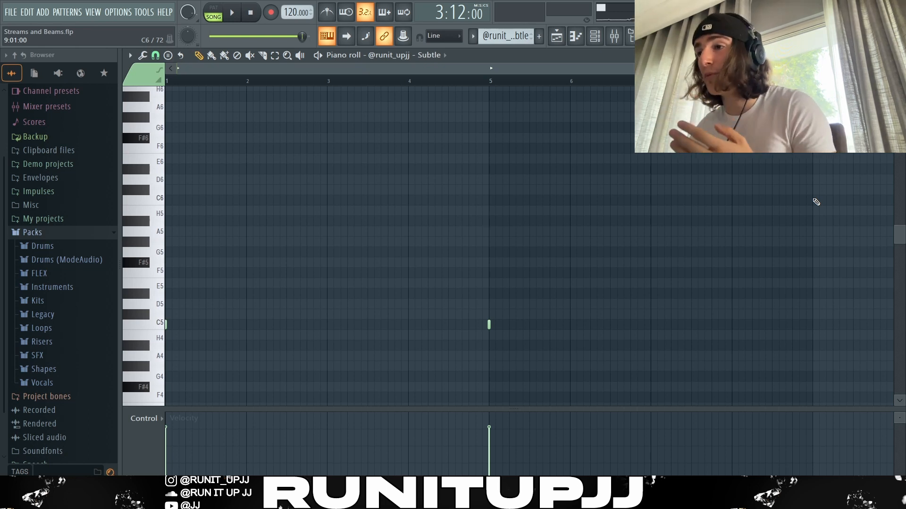
# Review the first notes of the Subtle and Main Stutter Perc patterns, and play all layers in the playlist from bar 97
pyautogui.click(166, 161)
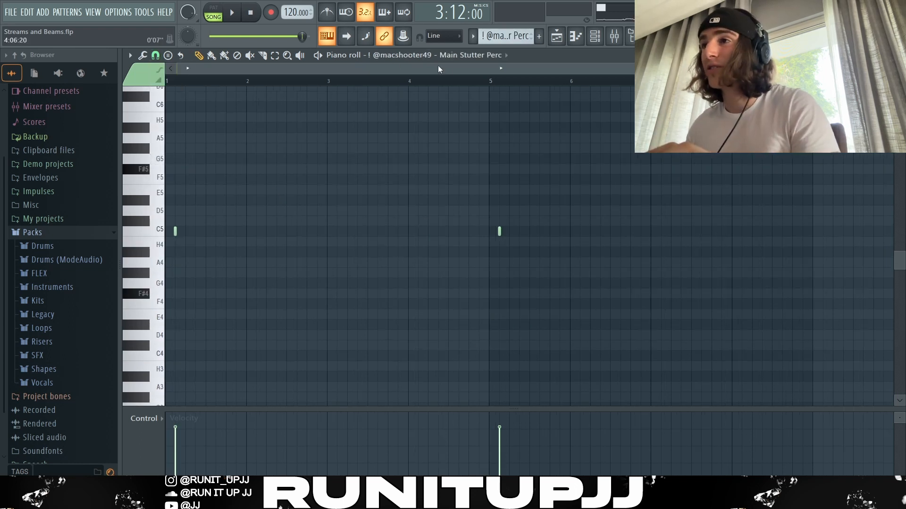
pyautogui.moveTo(235, 228); pyautogui.dragTo(165, 257)
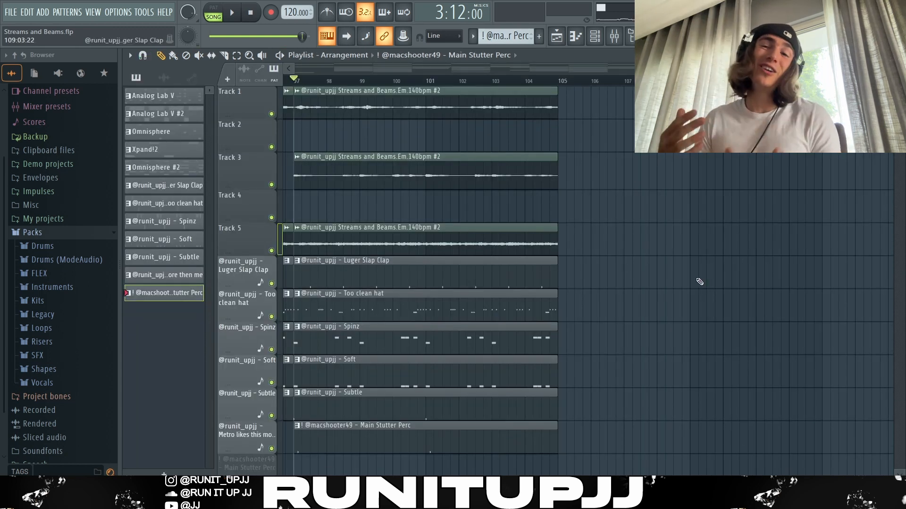
pyautogui.press('space')
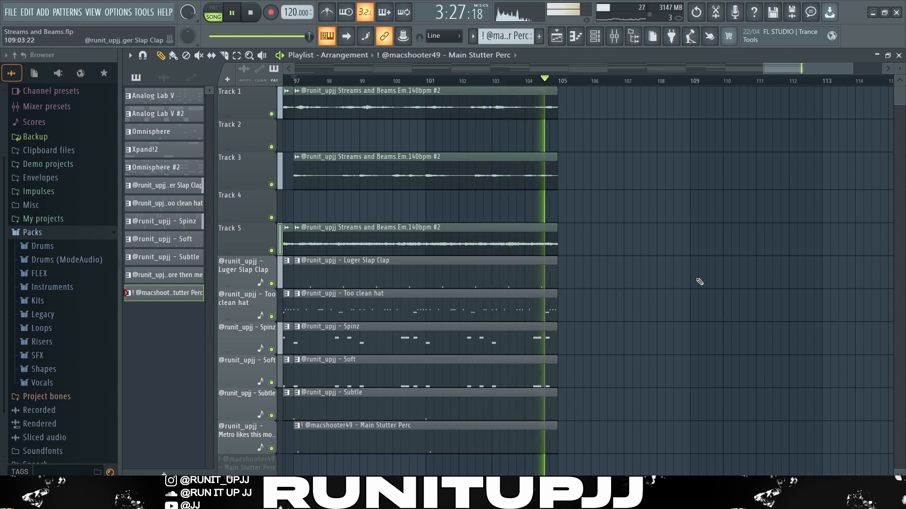
pyautogui.press('space')
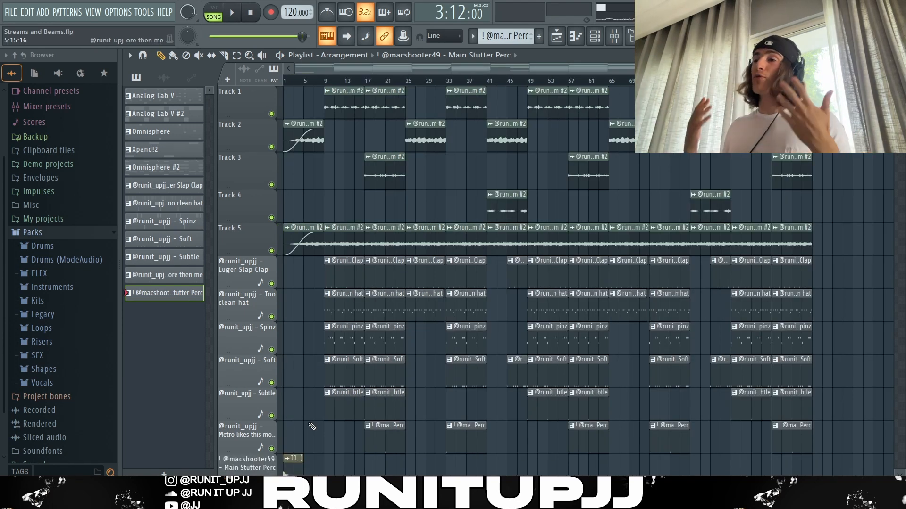
# Highlight the arrangement's sections in turn: the intro clips in bars 1–8, and the clips in bars 9–24, 49–64 and 65–88
pyautogui.keyDown('ctrl'); pyautogui.moveTo(310, 424); pyautogui.dragTo(285, 95); pyautogui.keyUp('ctrl')
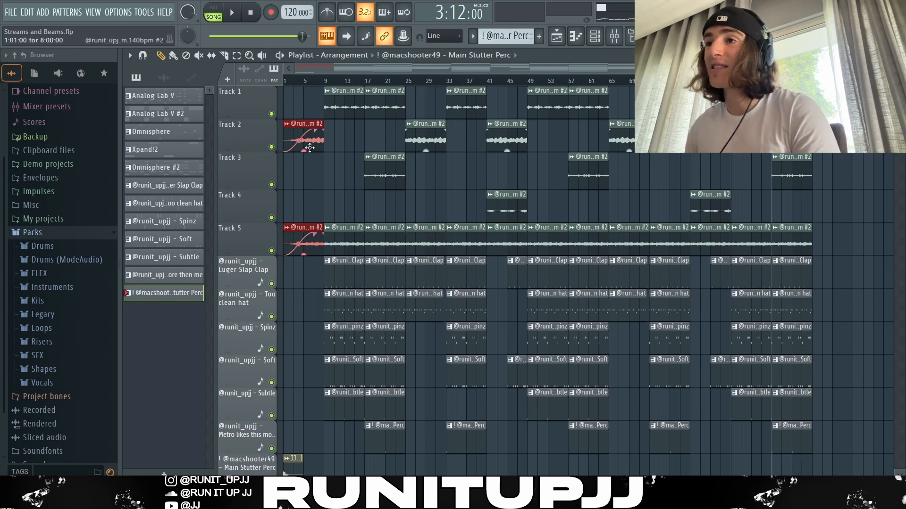
pyautogui.keyDown('ctrl'); pyautogui.moveTo(390, 463); pyautogui.dragTo(336, 97); pyautogui.keyUp('ctrl')
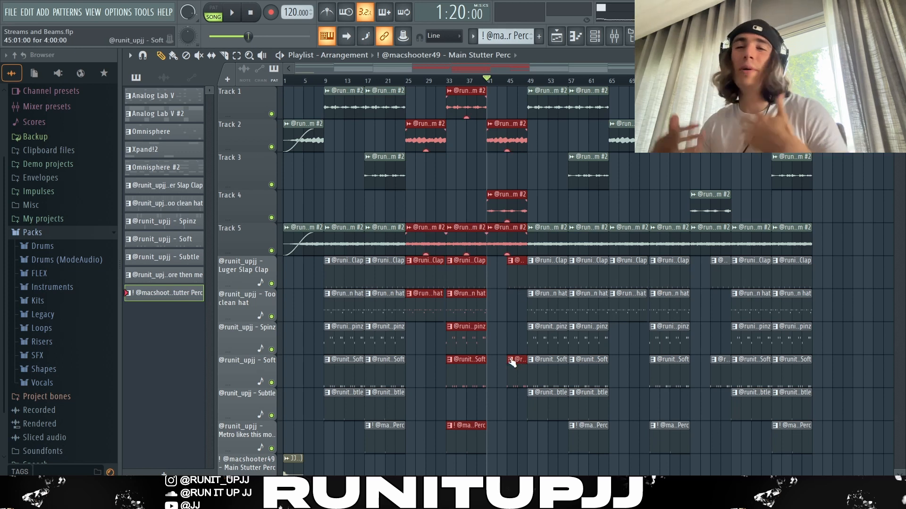
pyautogui.moveTo(583, 471); pyautogui.dragTo(540, 85)
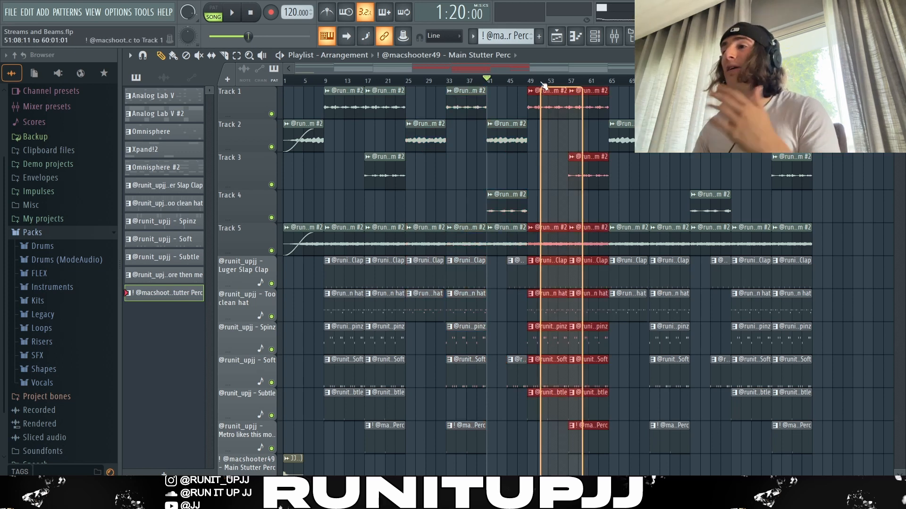
pyautogui.moveTo(724, 448); pyautogui.dragTo(639, 103)
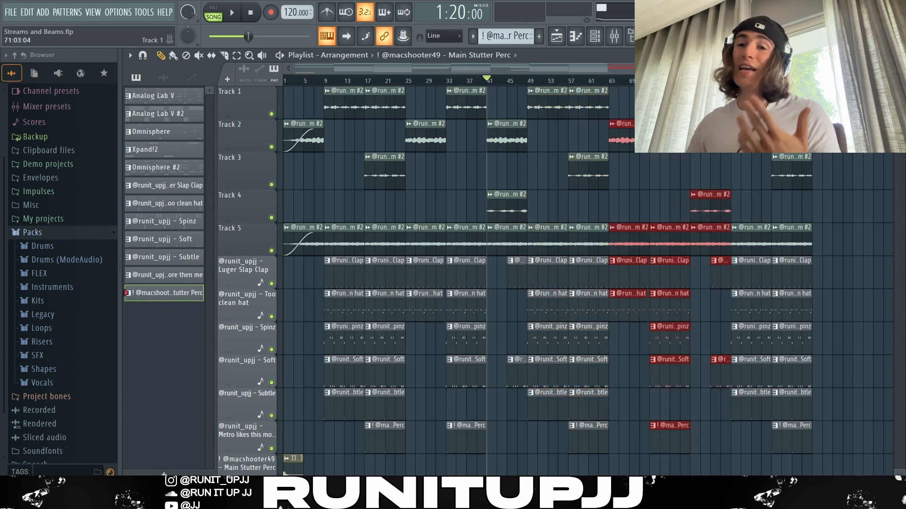